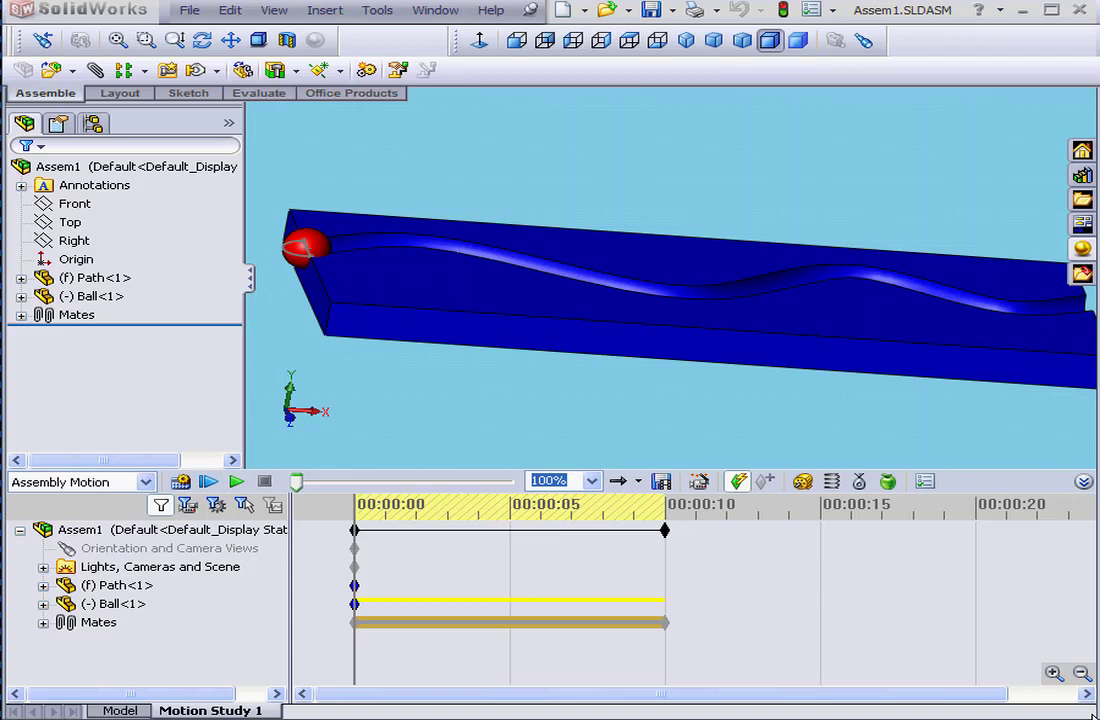
Step: Select the assembly and the Lights, Cameras and Scene entry in the Motion Study tree
click(962, 672)
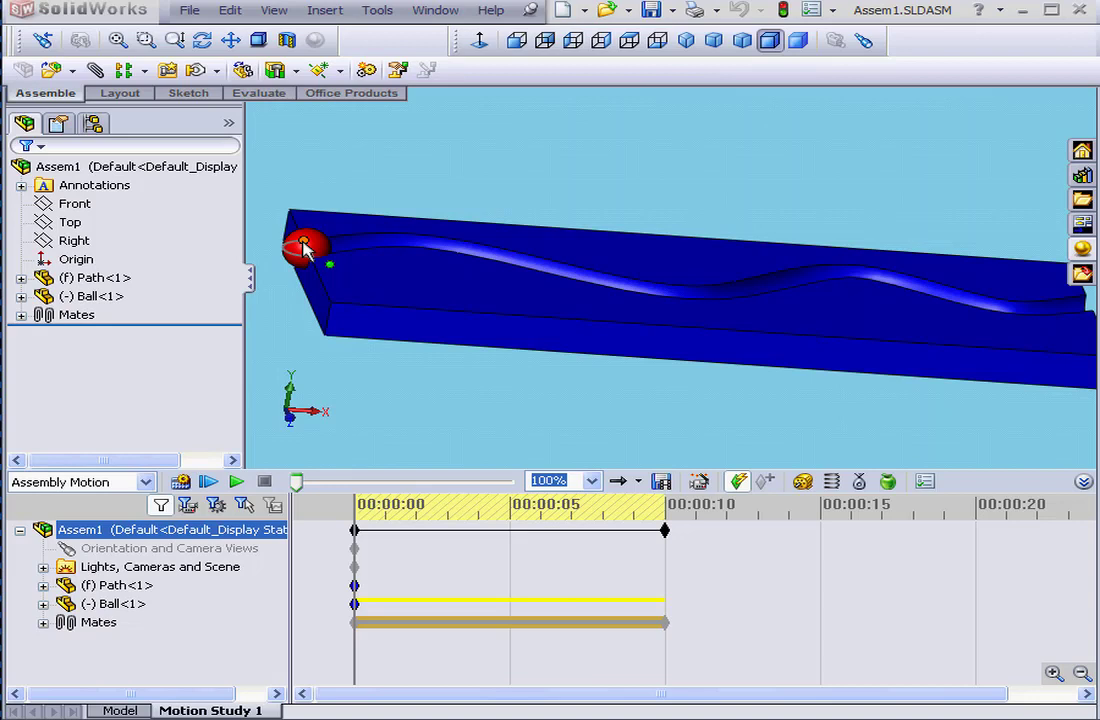
click(128, 567)
right_click(130, 568)
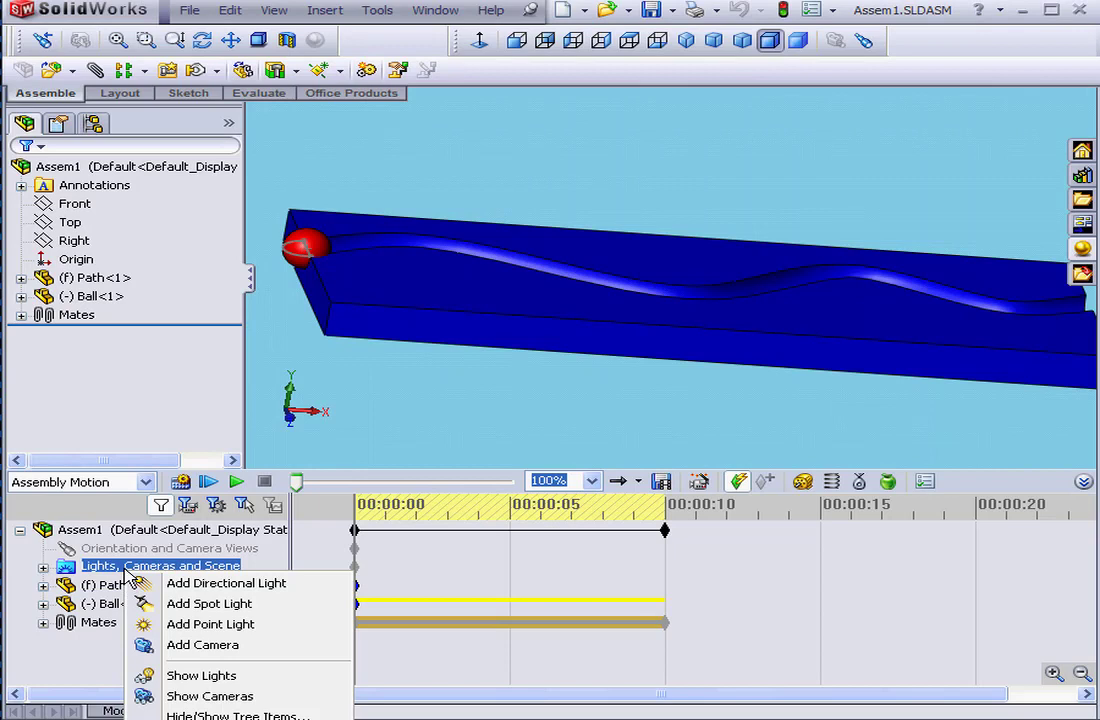
click(203, 645)
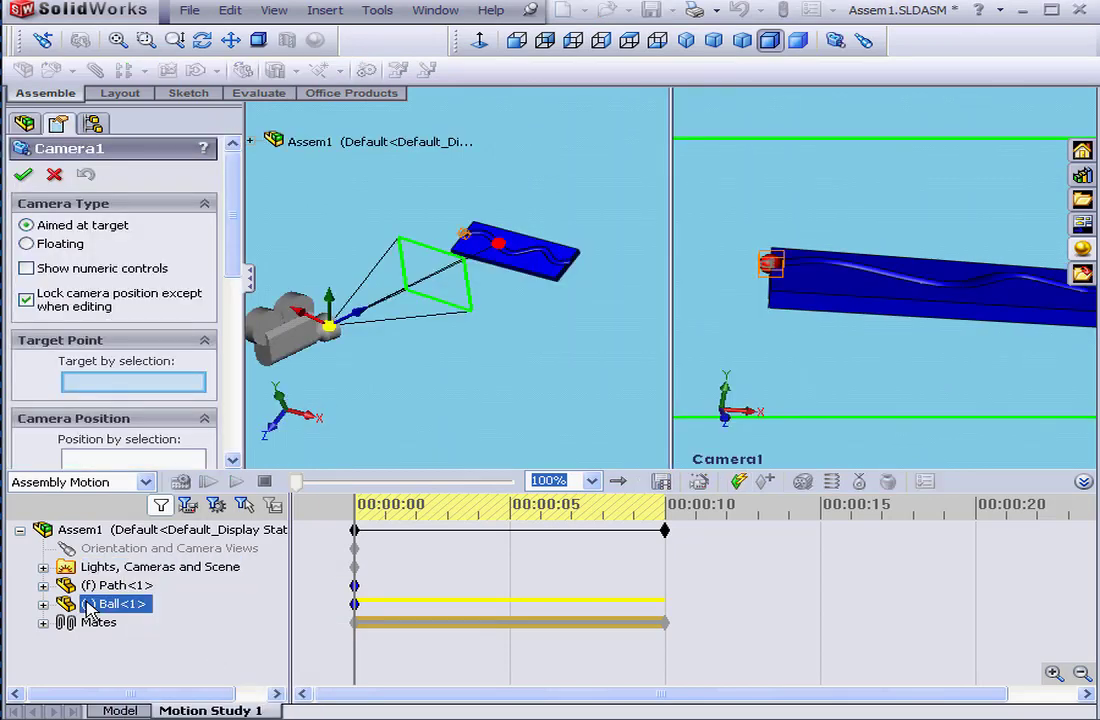
click(45, 567)
click(152, 623)
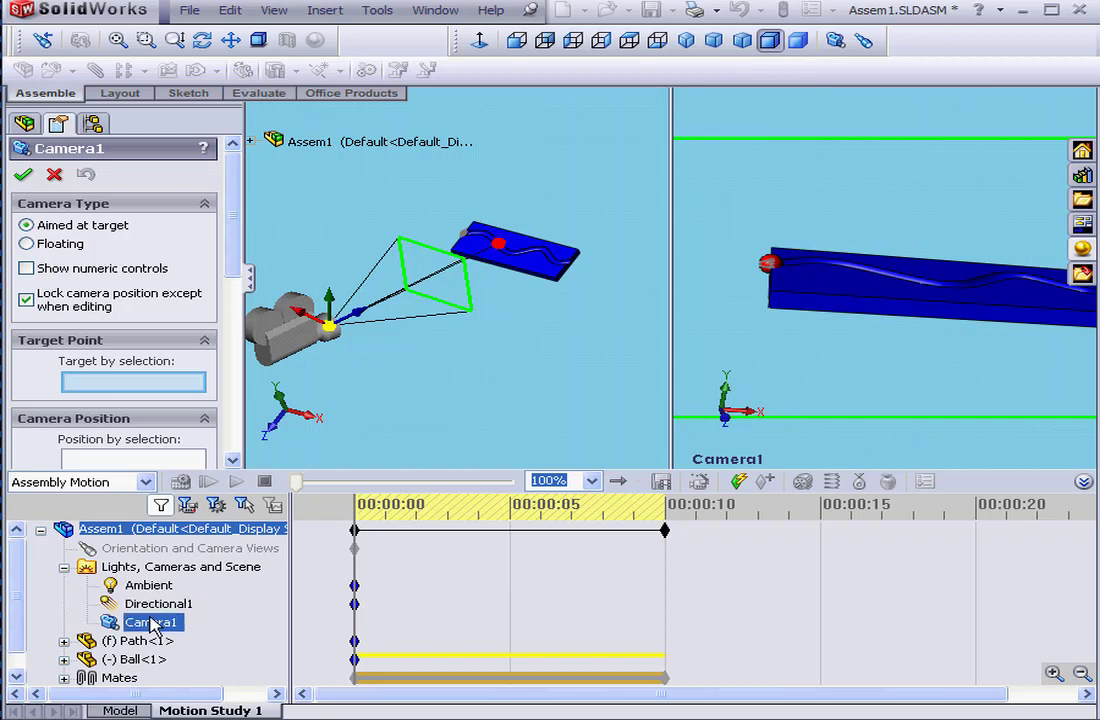
click(156, 460)
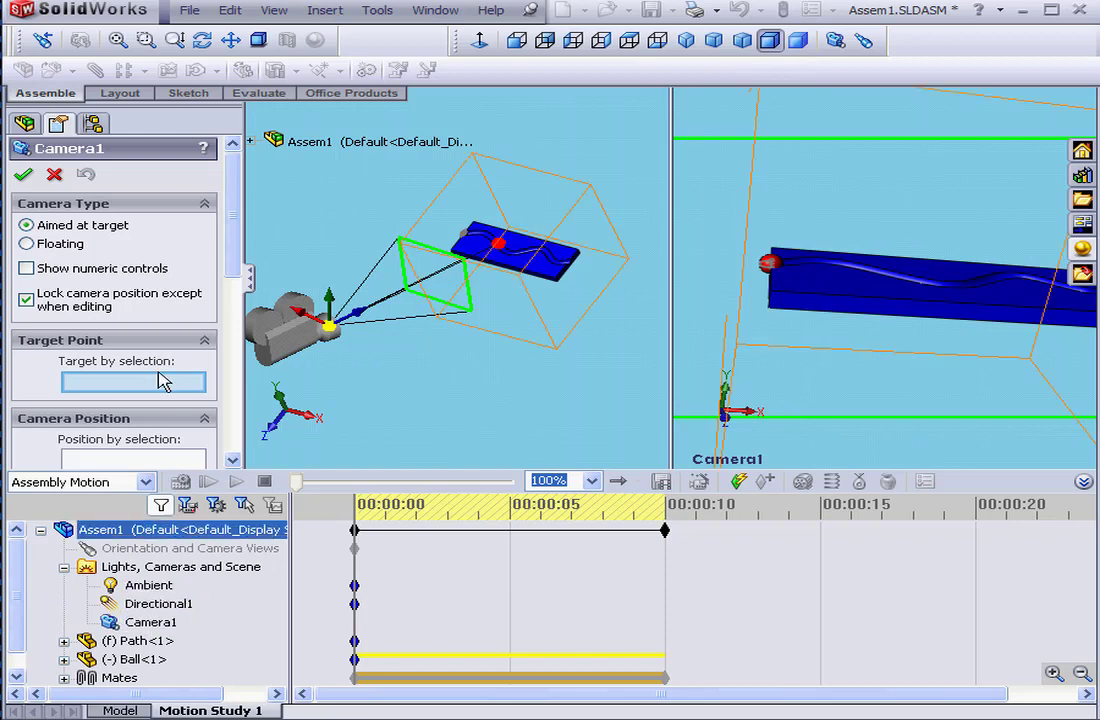
click(570, 263)
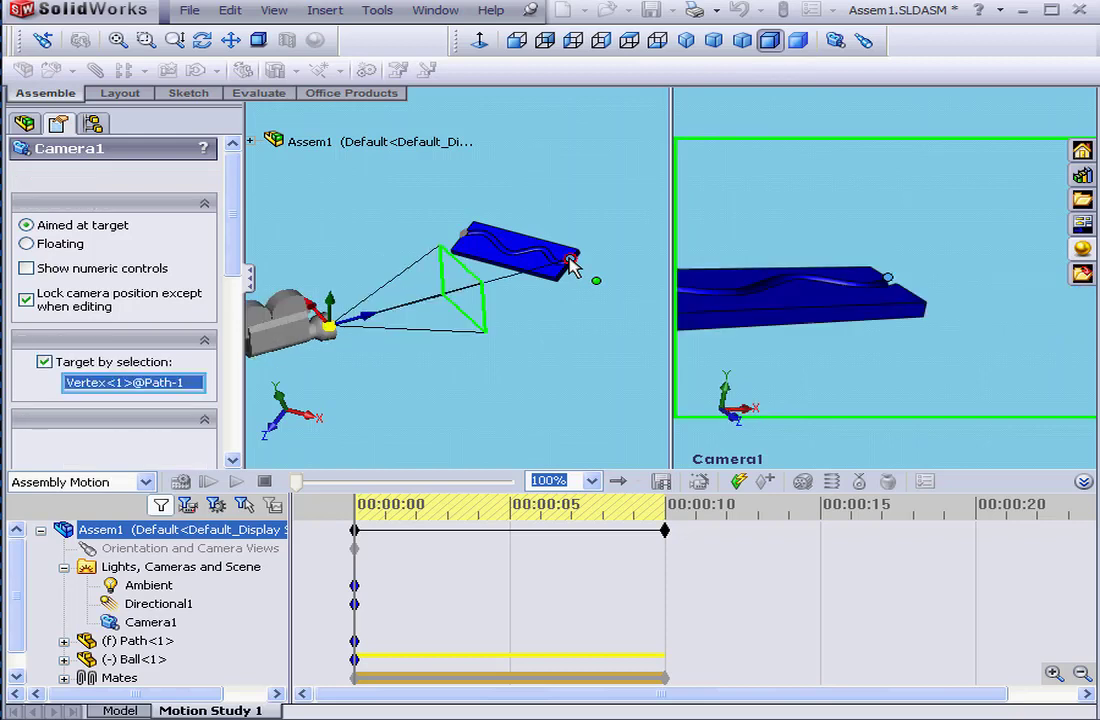
drag(240, 258, 234, 316)
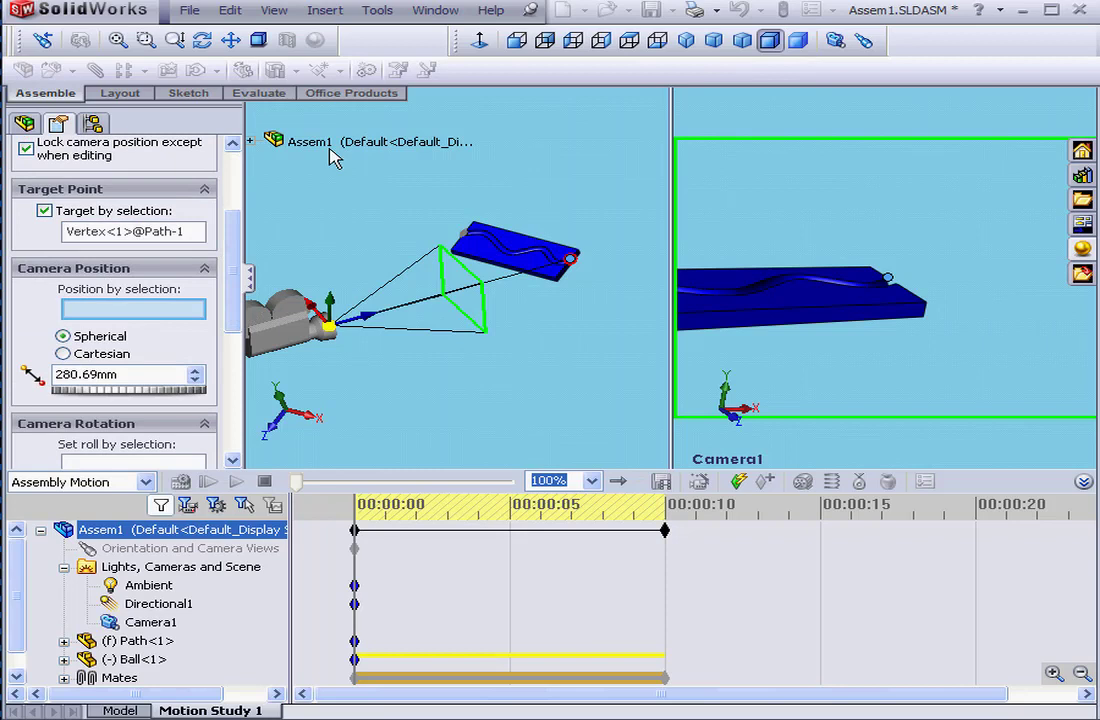
Step: Orbit the view and zoom in close on the red ball for camera positioning
middle_drag(478, 287, 395, 250)
click(395, 250)
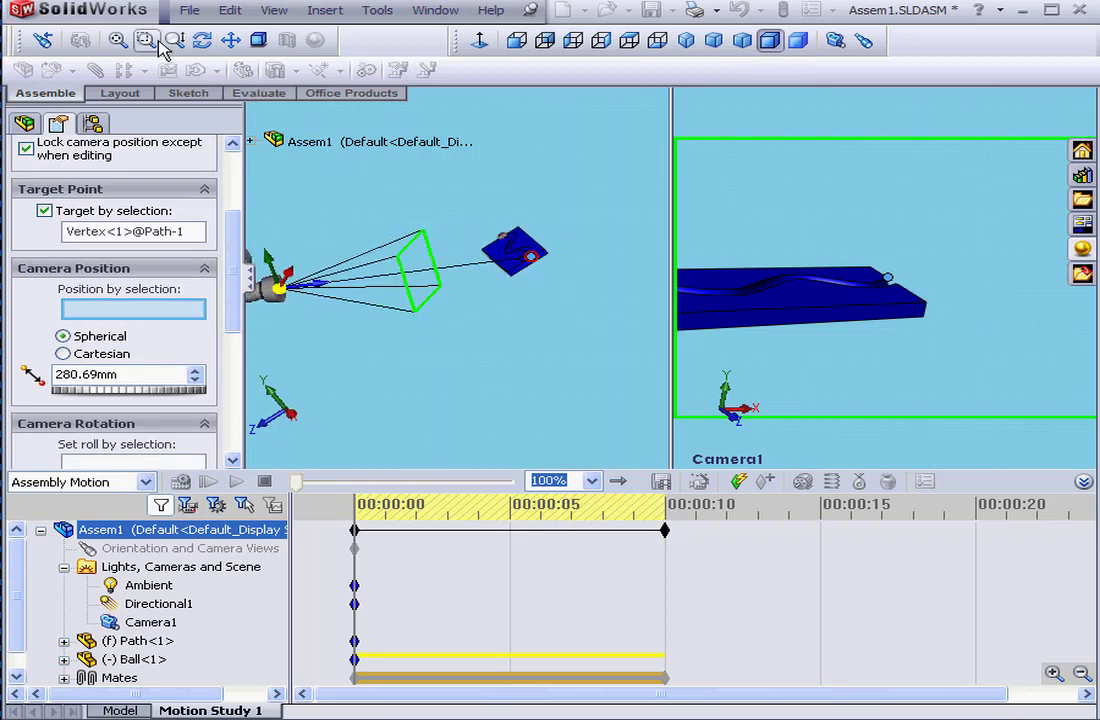
click(146, 40)
drag(490, 228, 560, 275)
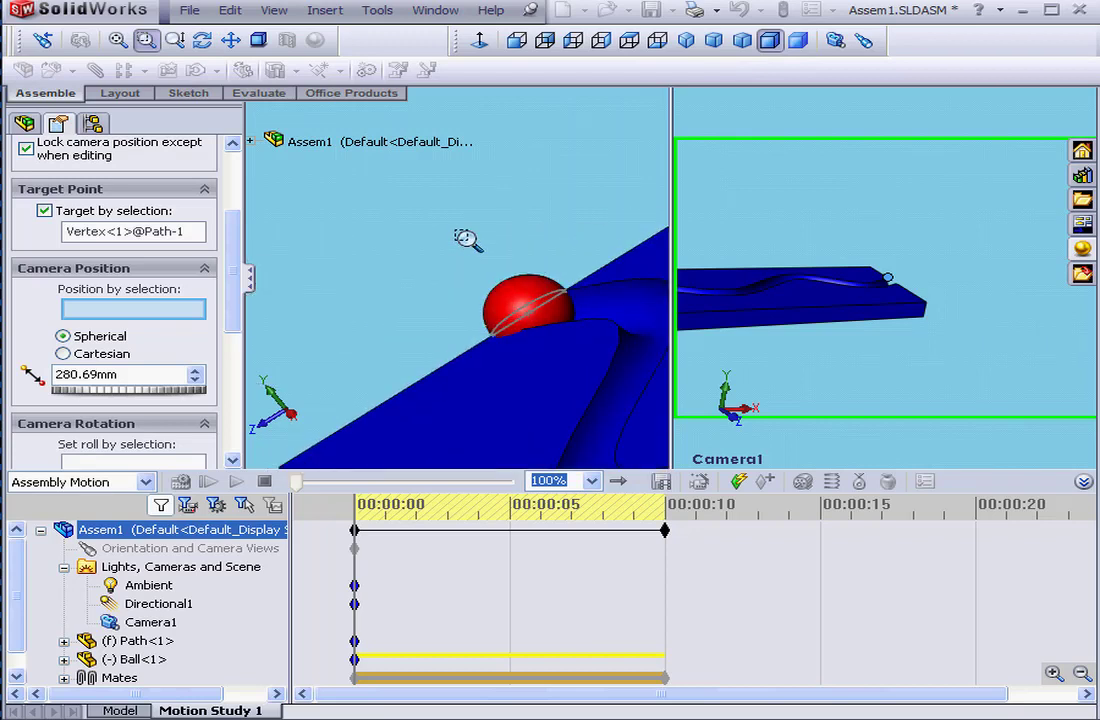
drag(424, 228, 651, 380)
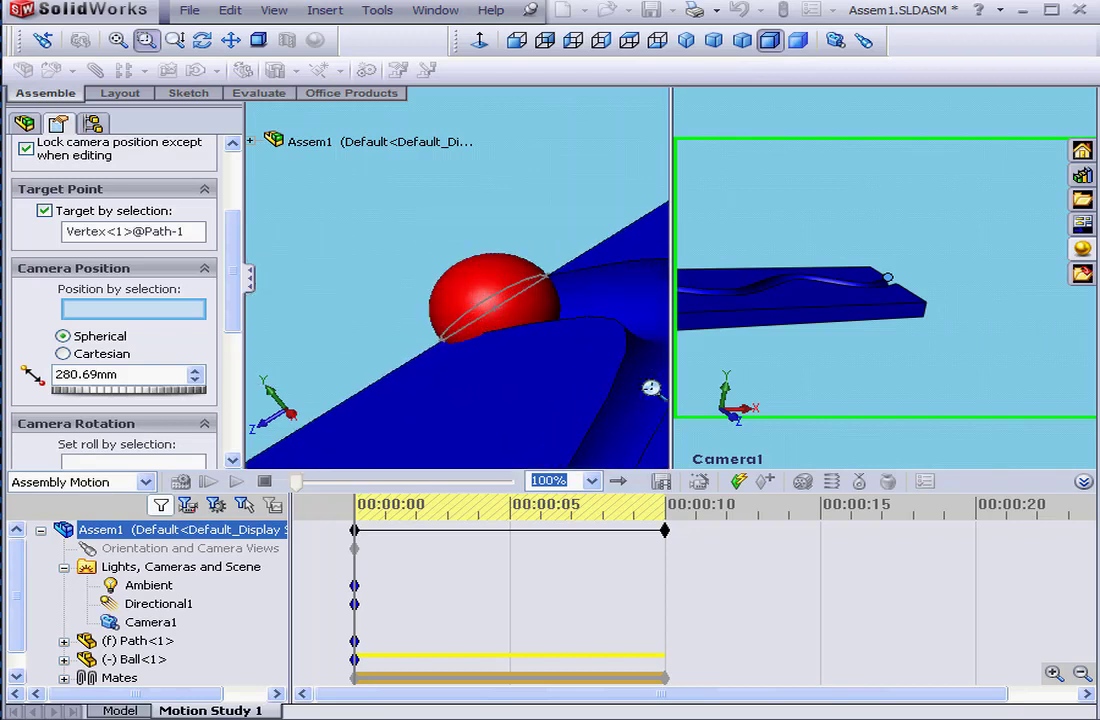
click(146, 40)
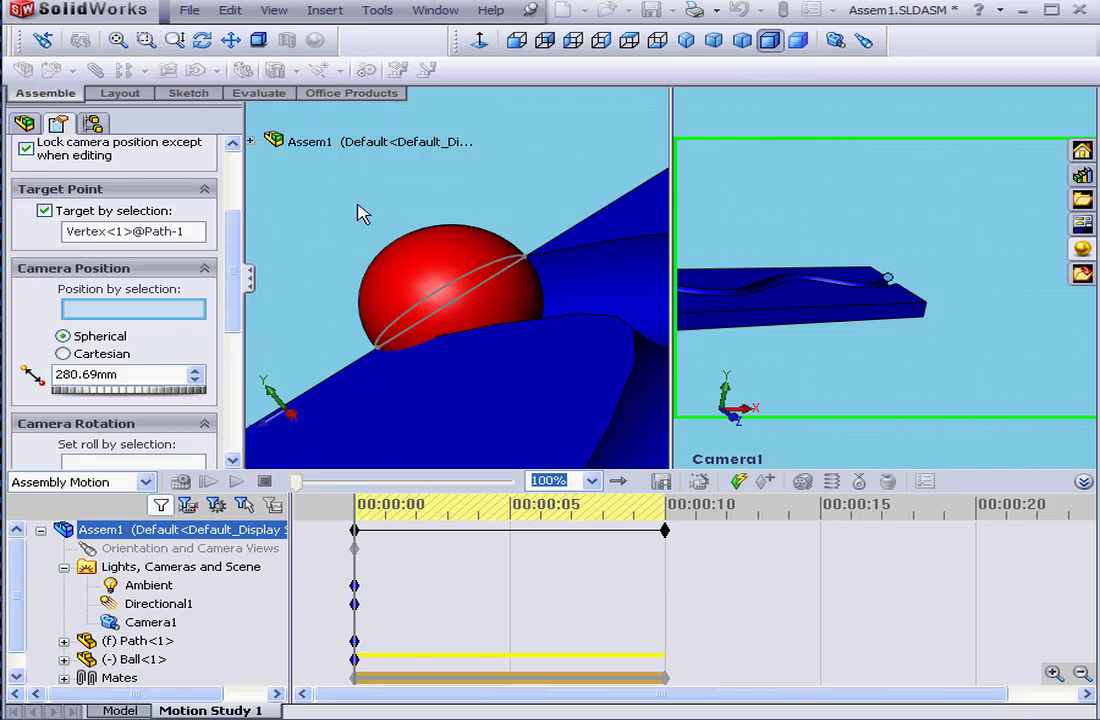
click(507, 289)
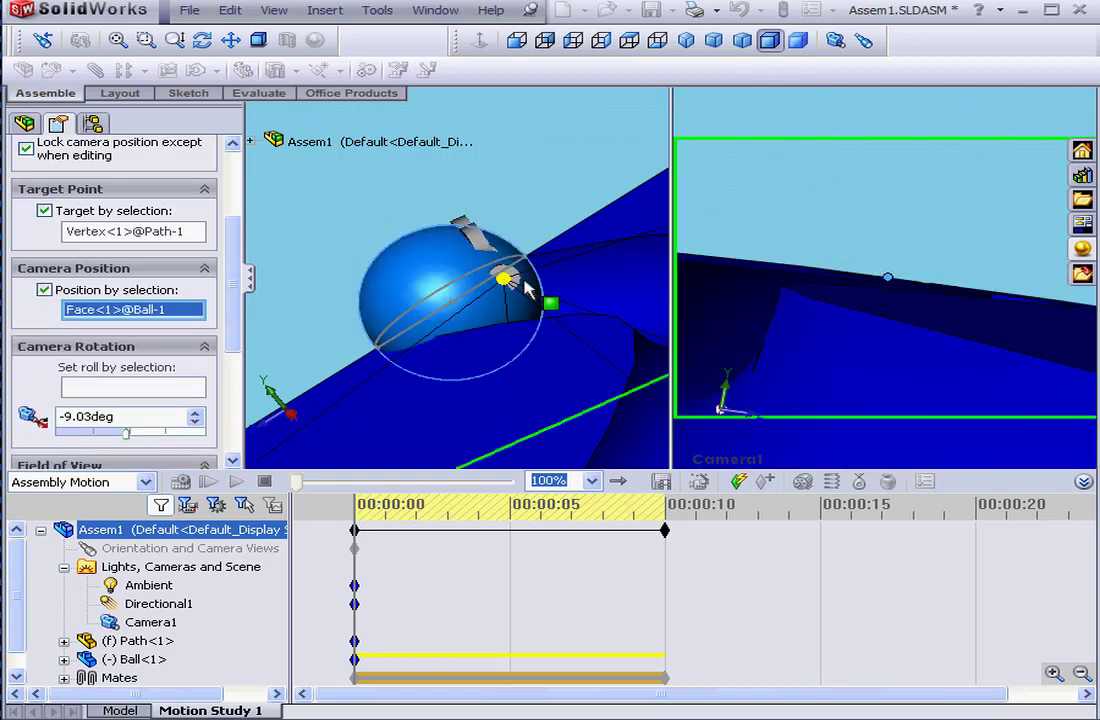
click(420, 250)
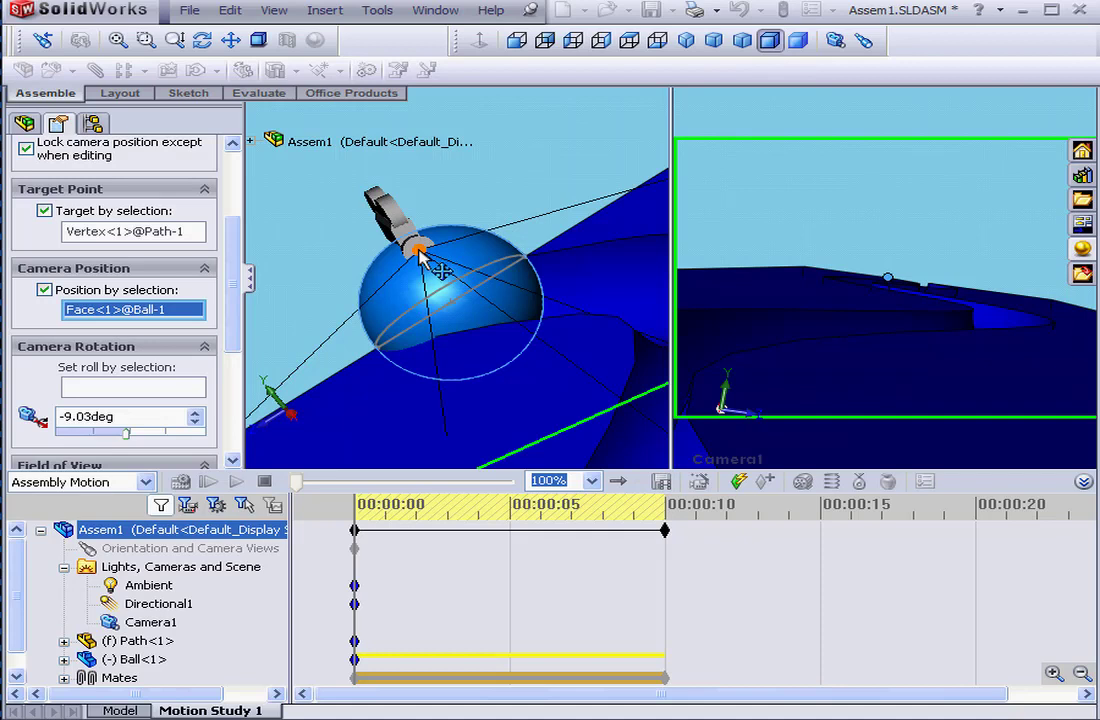
click(483, 258)
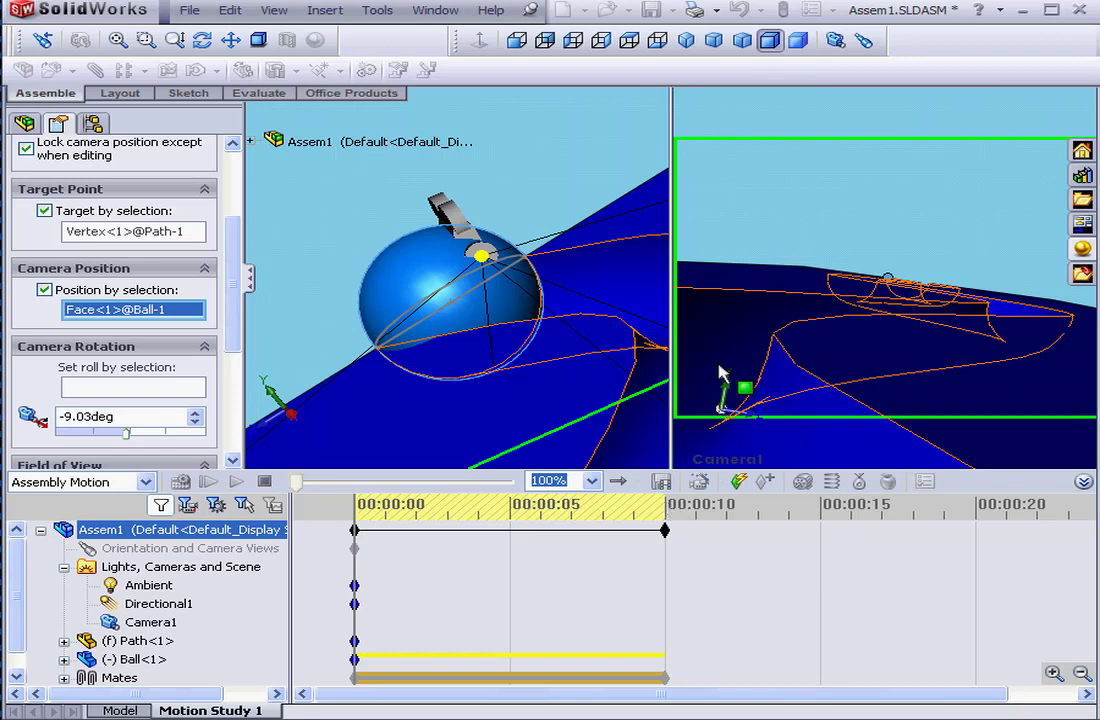
drag(130, 440, 133, 442)
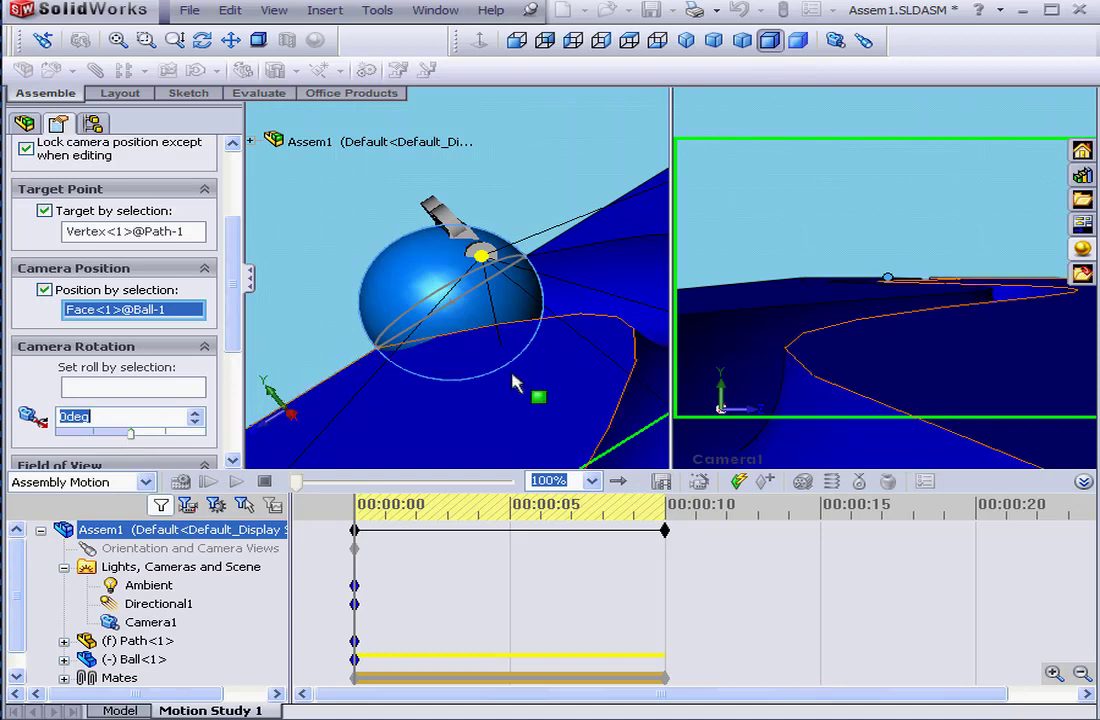
drag(236, 312, 216, 238)
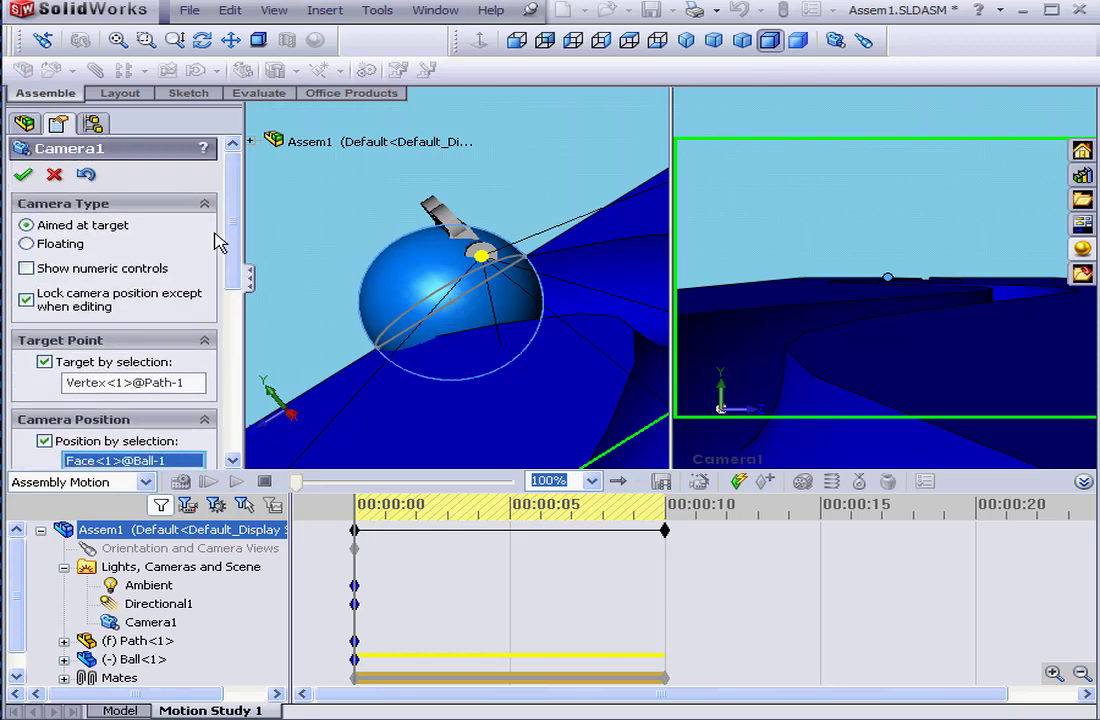
Step: Accept Camera1, change the view projection, and play the motion study through Camera1
click(24, 176)
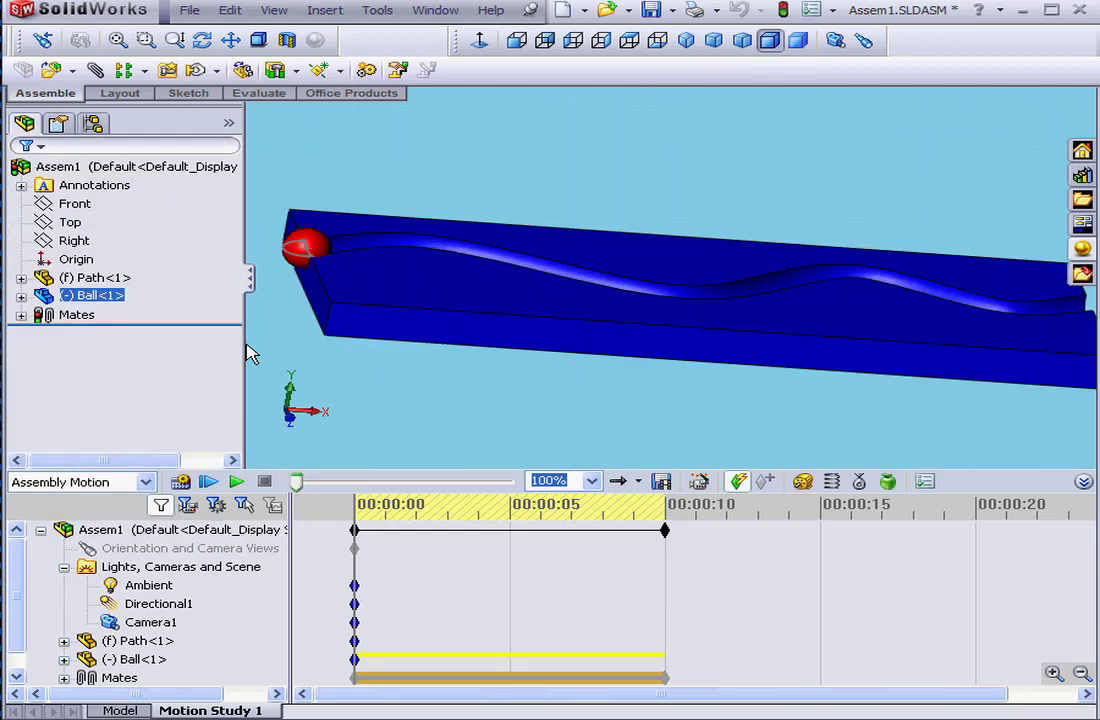
click(836, 42)
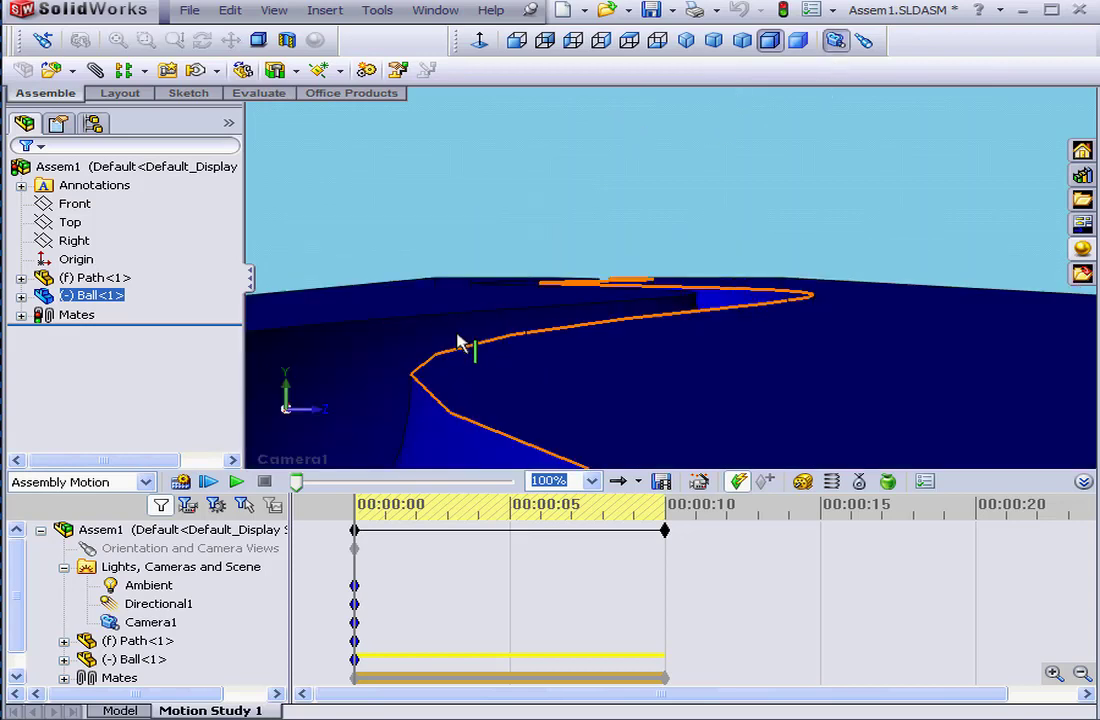
click(236, 482)
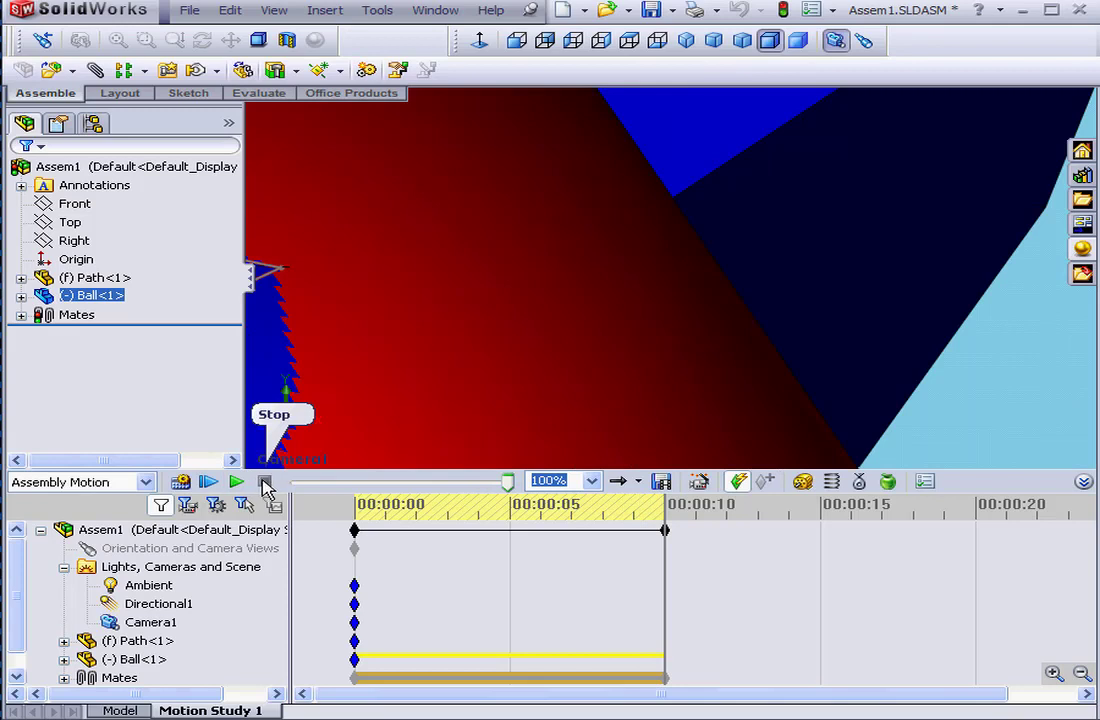
Step: Stop the playback and open Camera1's settings from the motion study tree
click(264, 482)
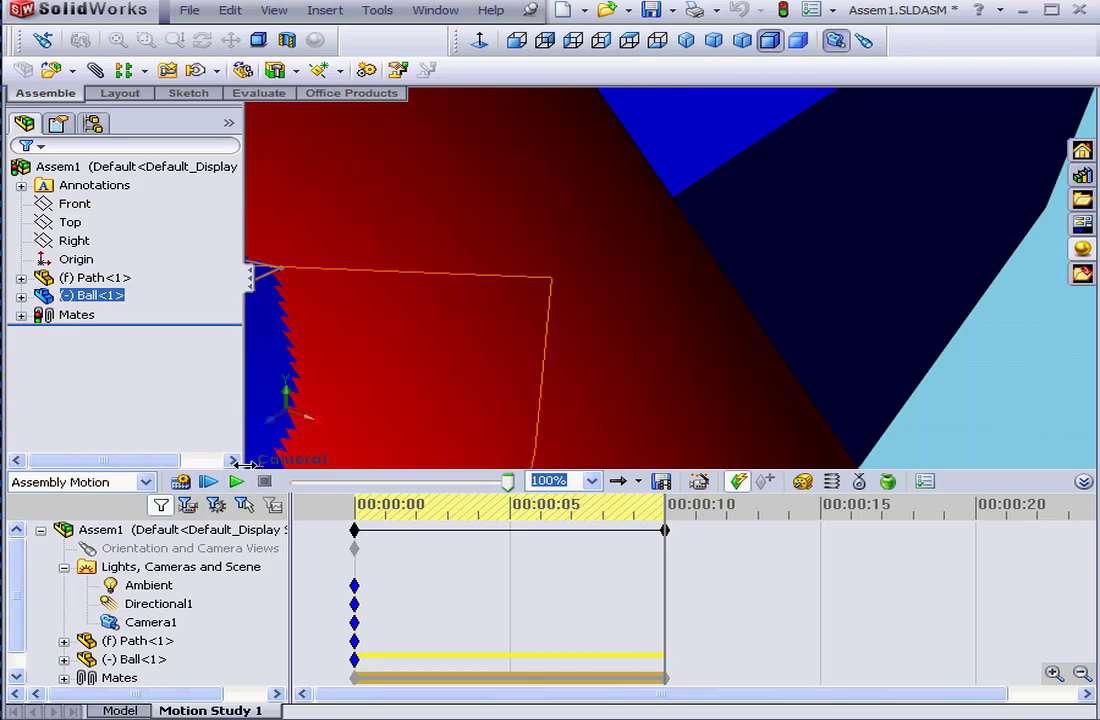
click(225, 531)
click(140, 622)
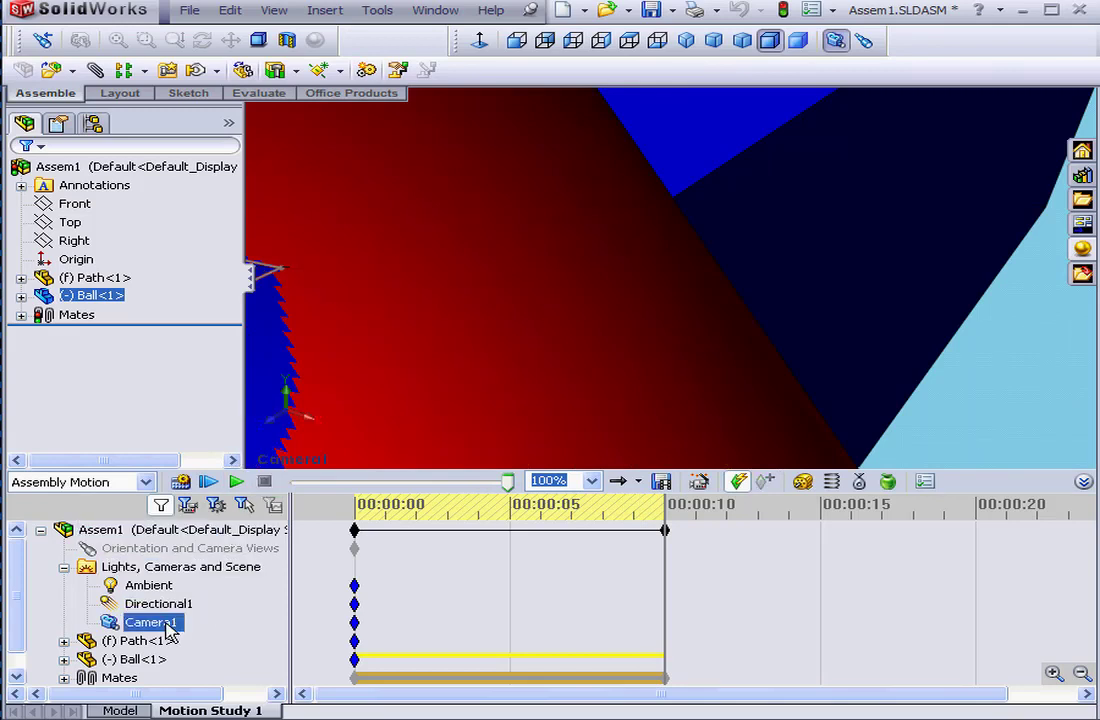
double_click(165, 623)
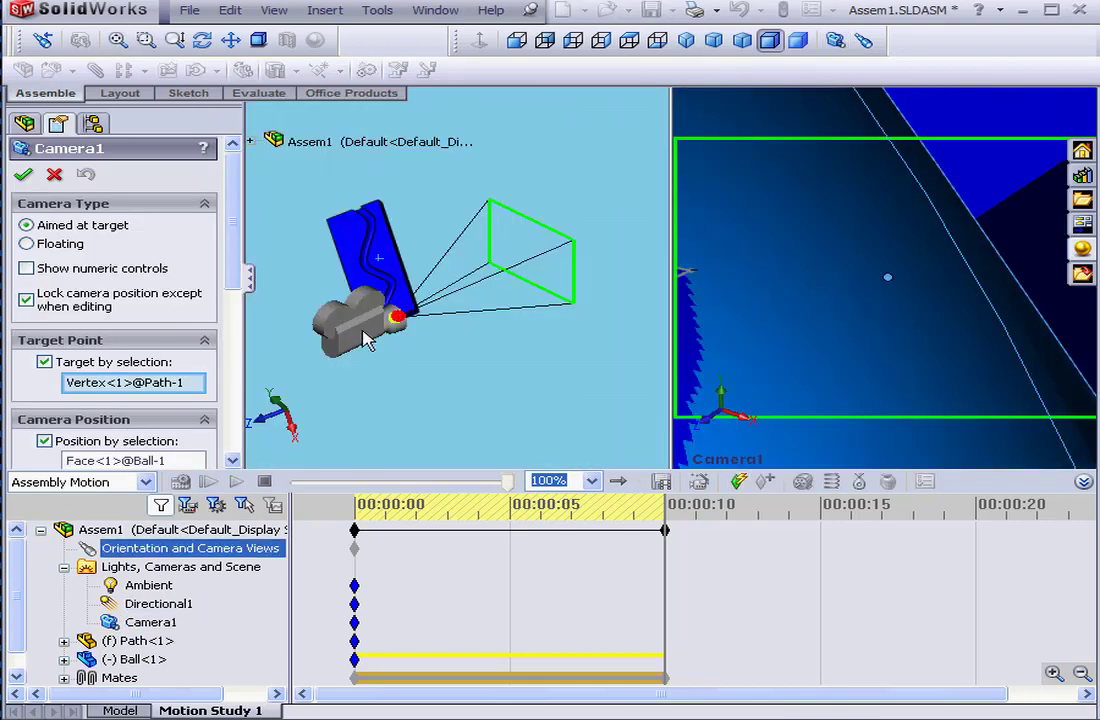
Step: Zoom in on the ball-mounted camera, close its settings, and rewind the study to 0 s
click(146, 40)
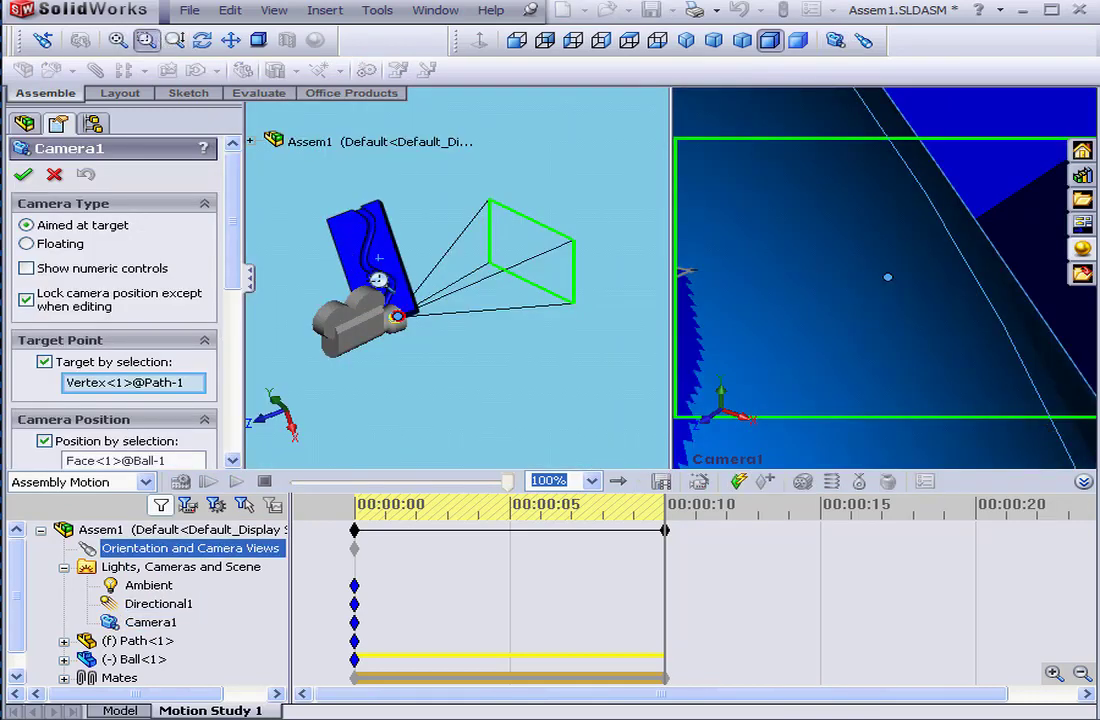
drag(361, 270, 463, 361)
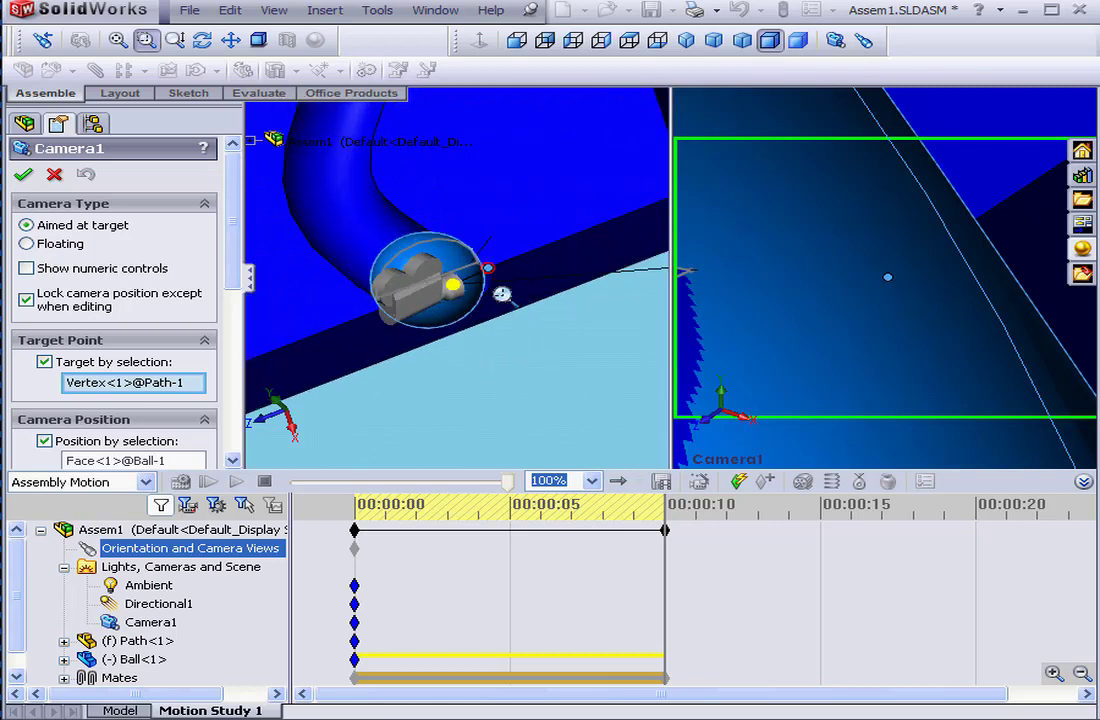
click(146, 40)
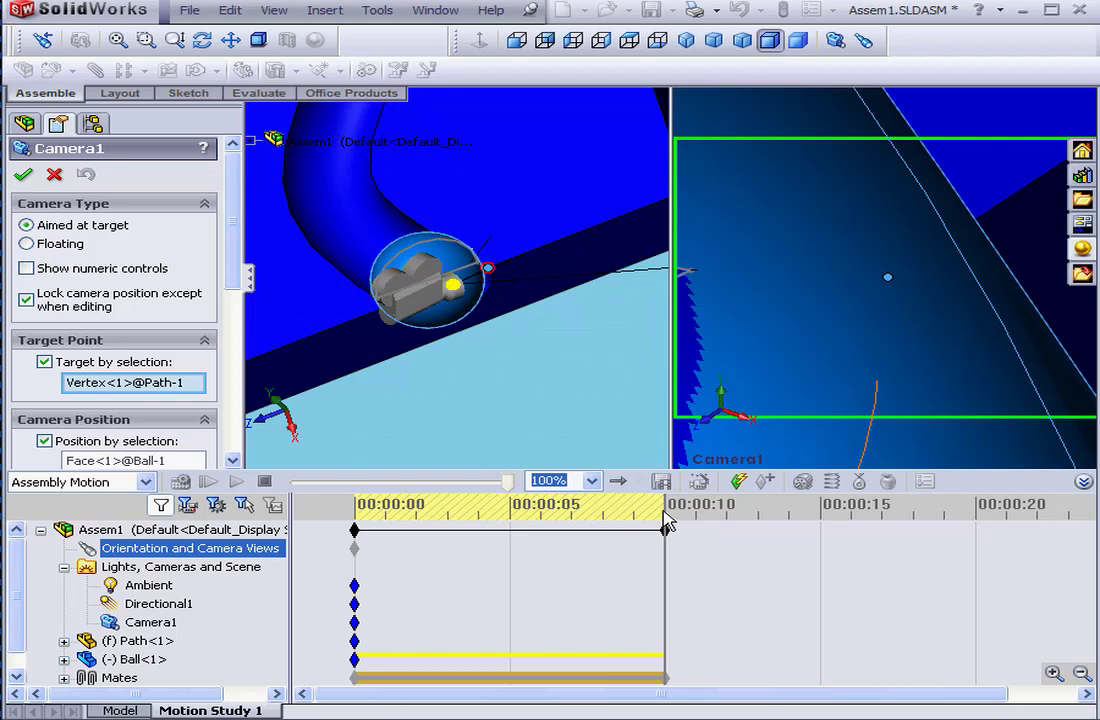
click(54, 174)
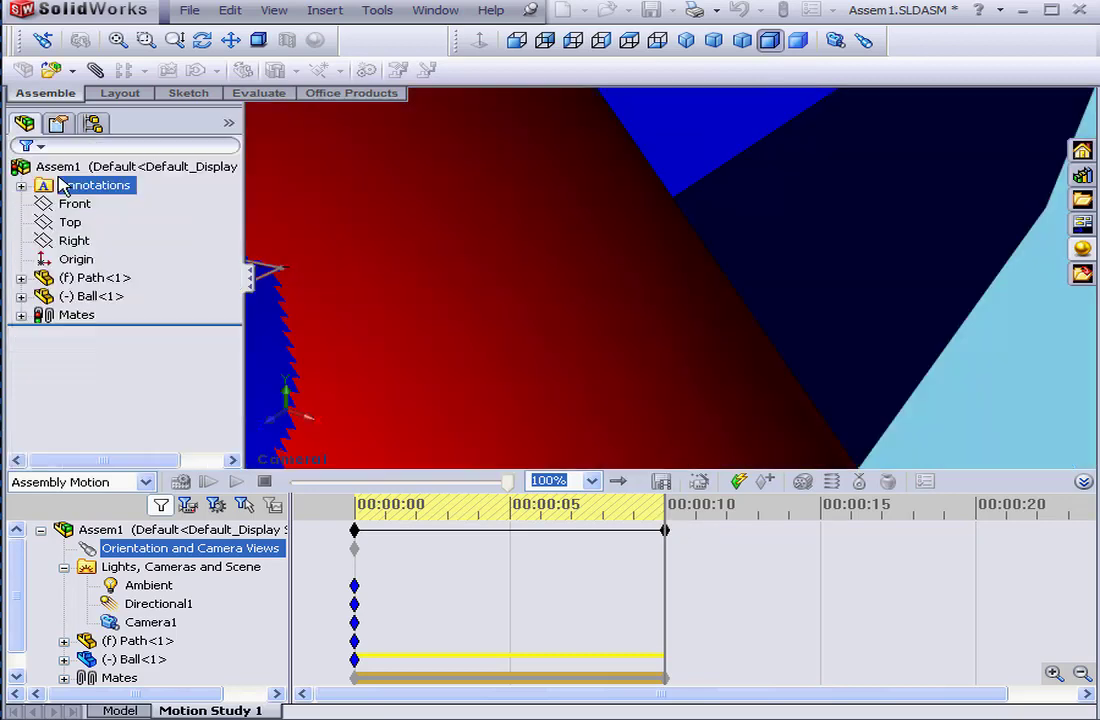
drag(668, 528, 313, 533)
scroll(45, 665, down, 1)
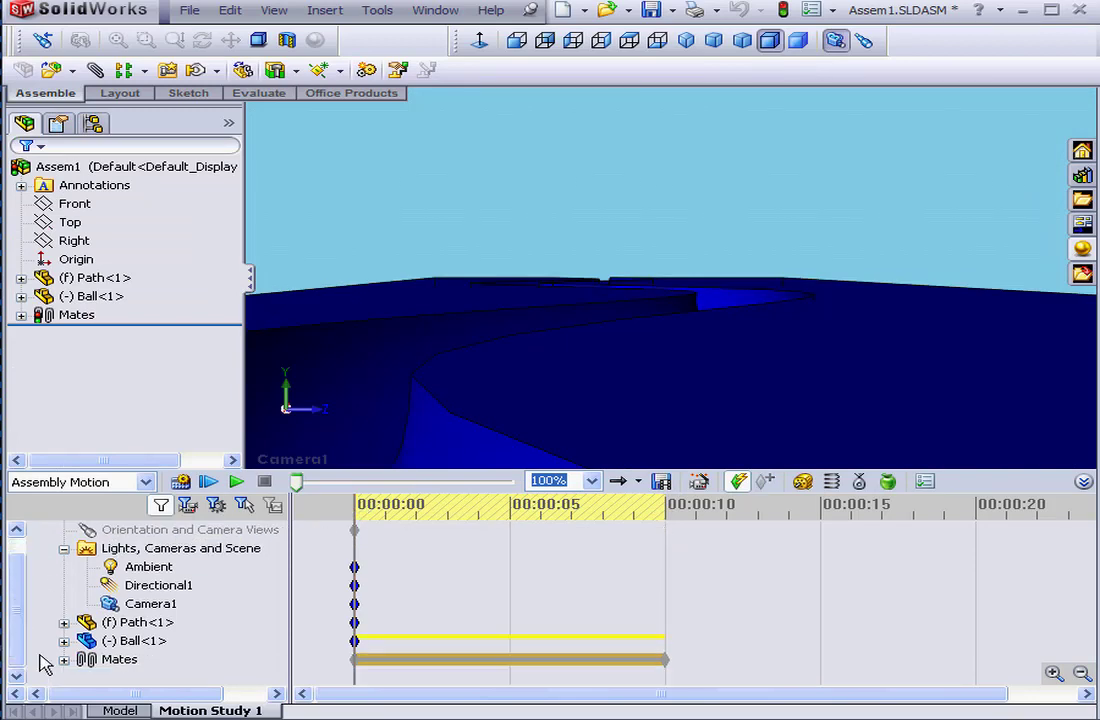
Step: Change the Distance1 mate's 10 s key value from 130 mm to 120 mm
click(64, 660)
click(166, 661)
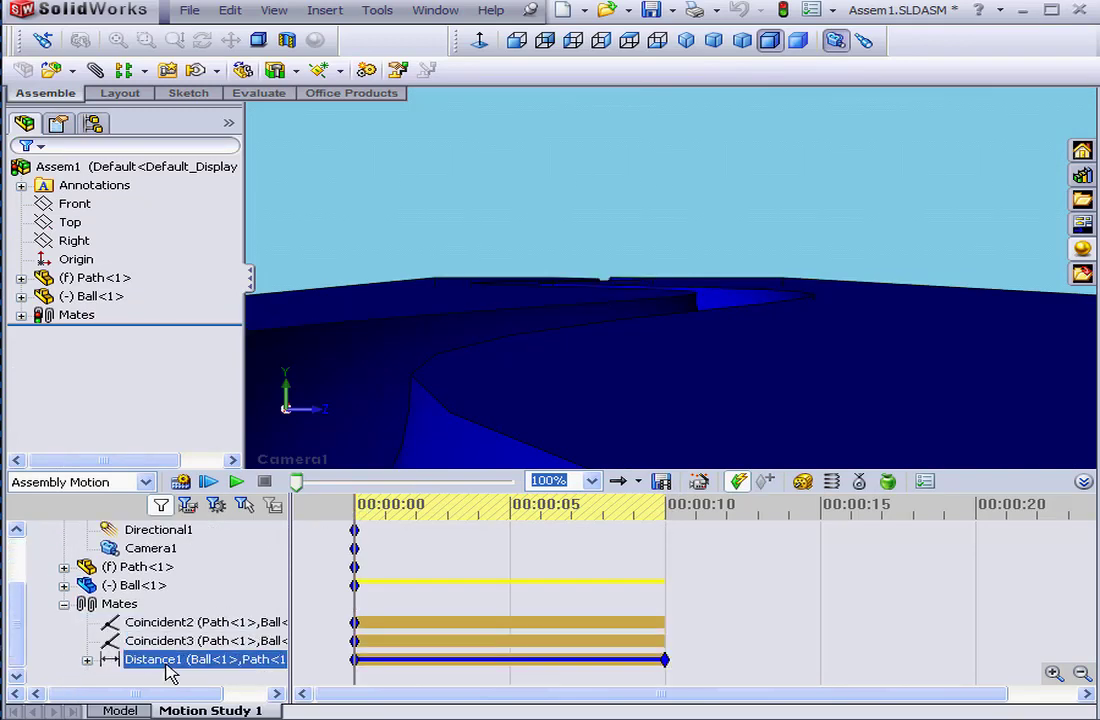
click(158, 529)
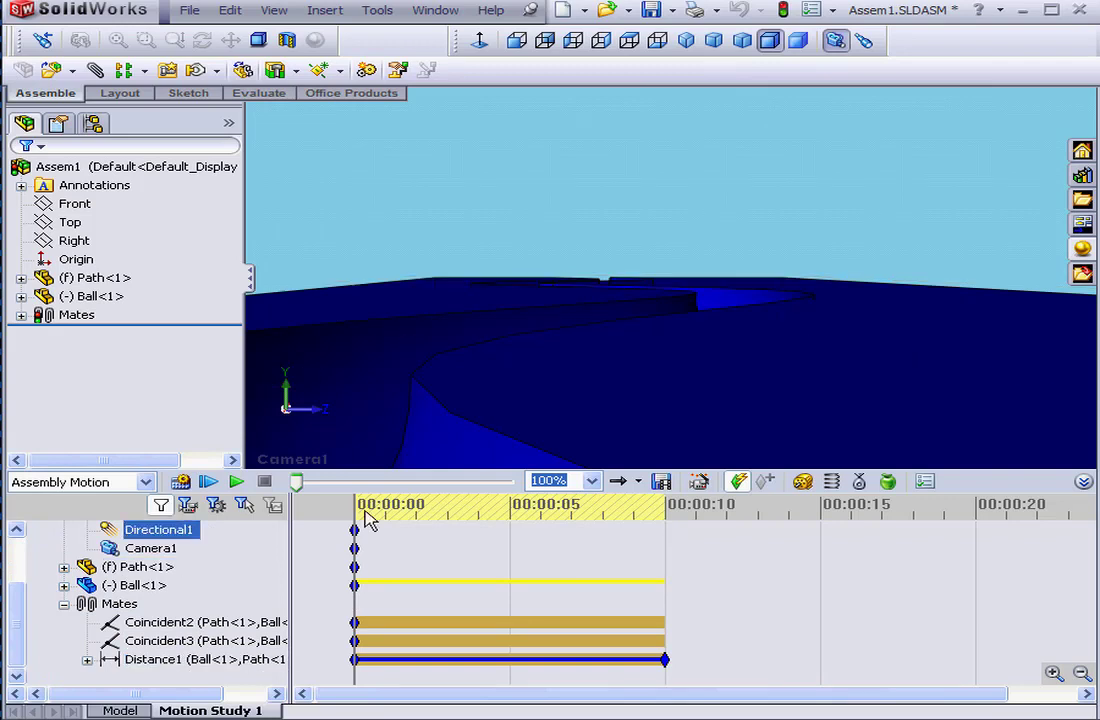
drag(368, 510, 668, 507)
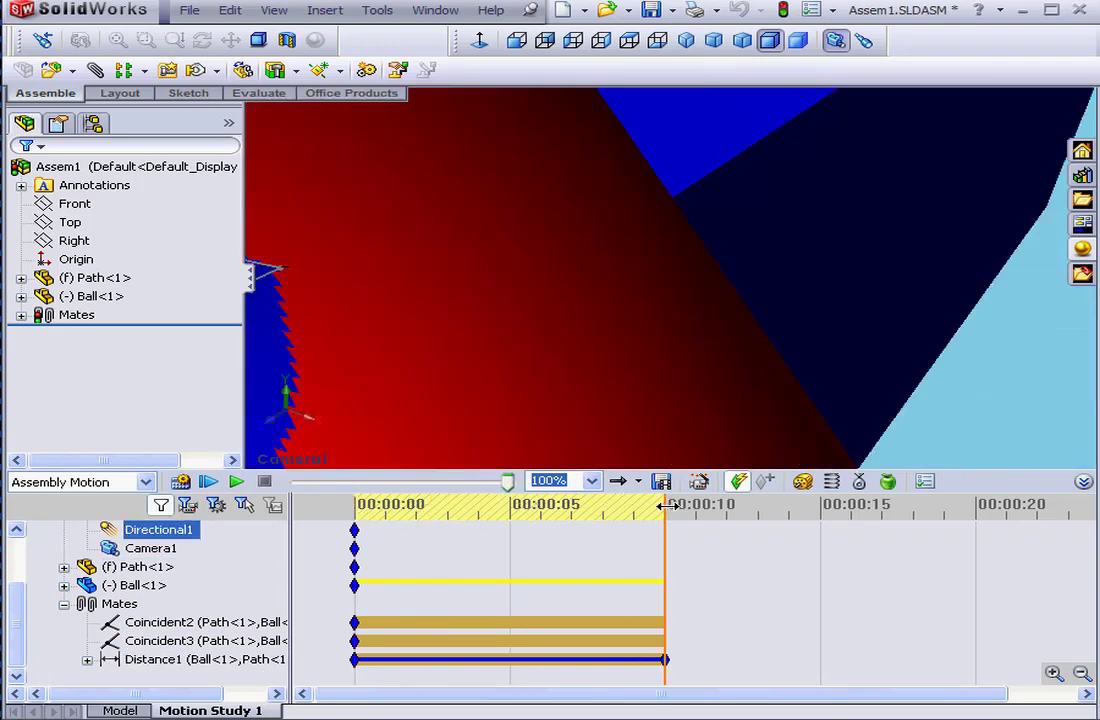
click(570, 580)
click(665, 660)
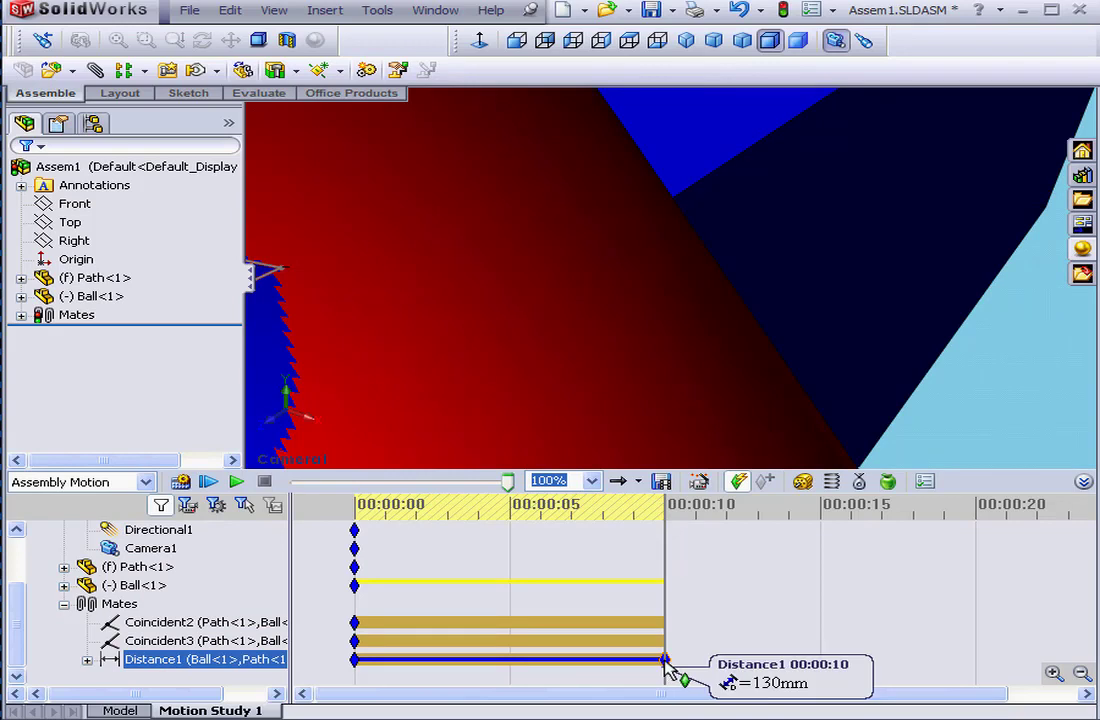
double_click(665, 661)
drag(662, 622, 688, 560)
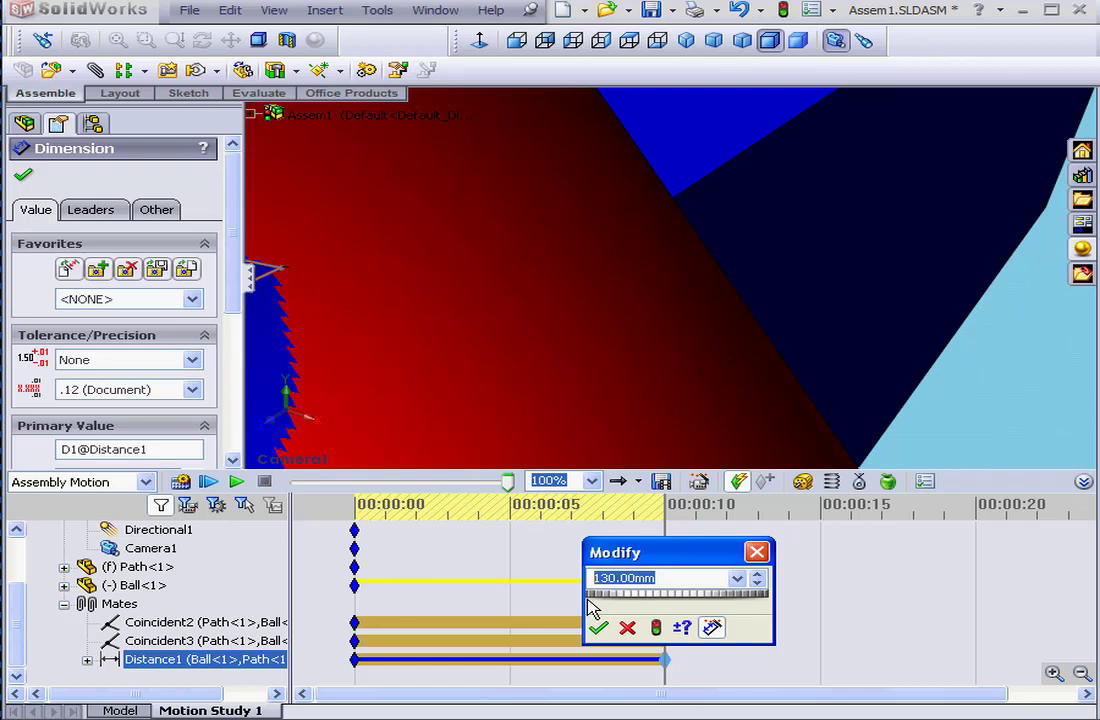
text(120)
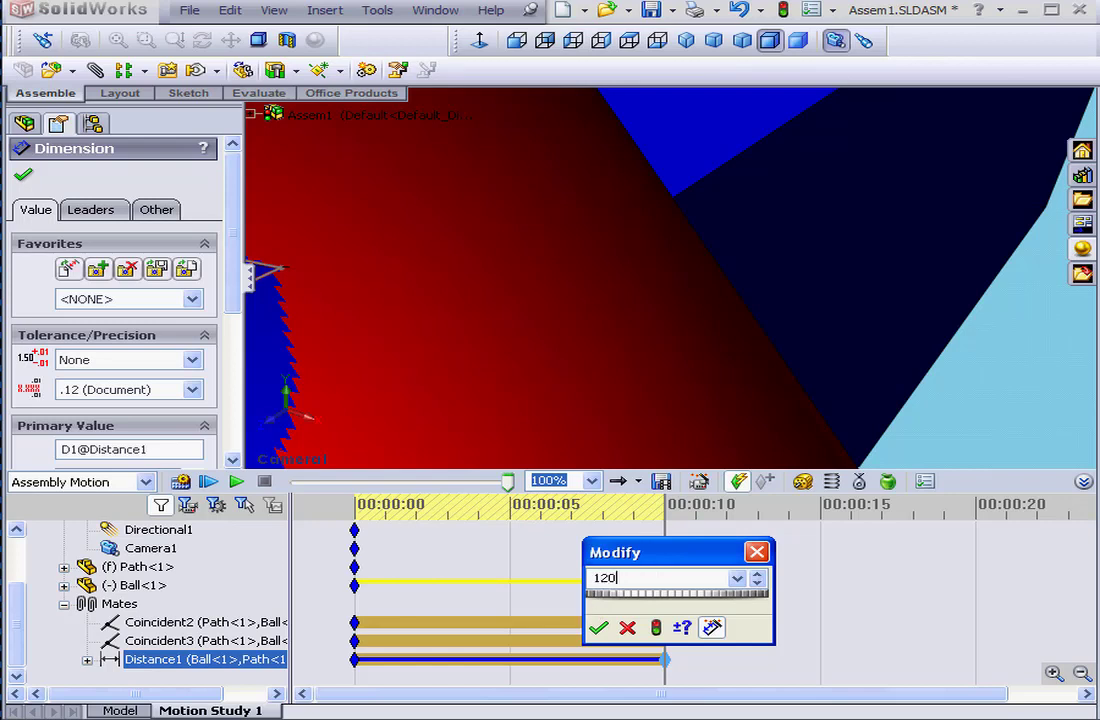
click(600, 628)
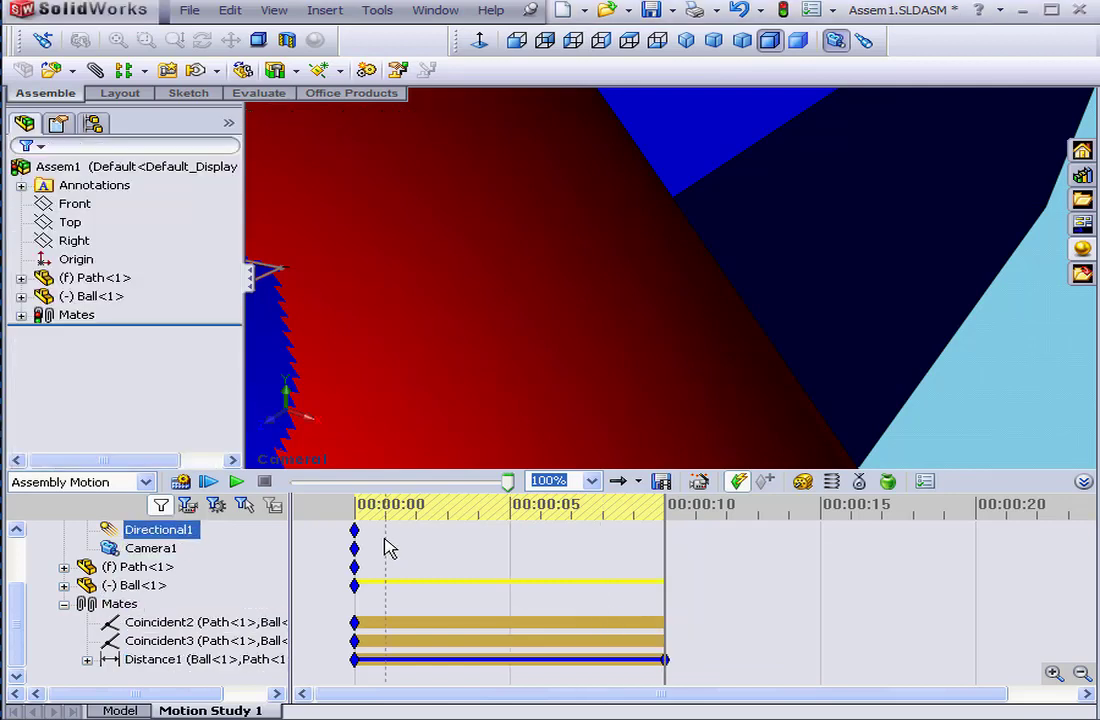
Step: Recalculate the motion study with the 120 mm distance
click(183, 481)
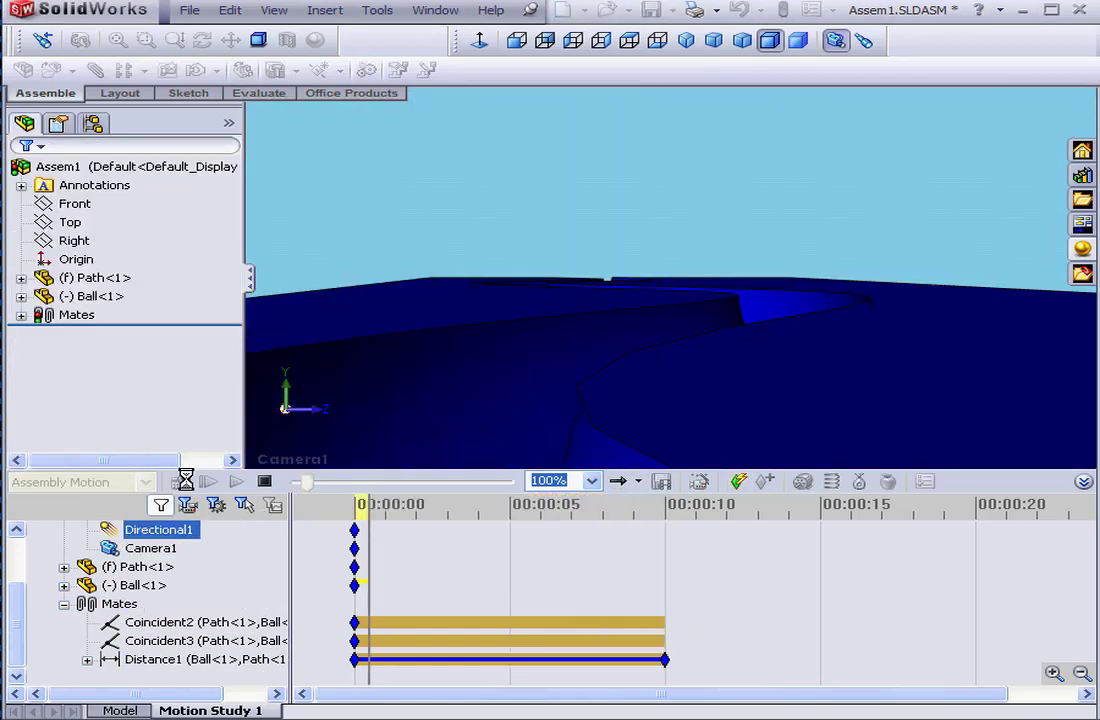